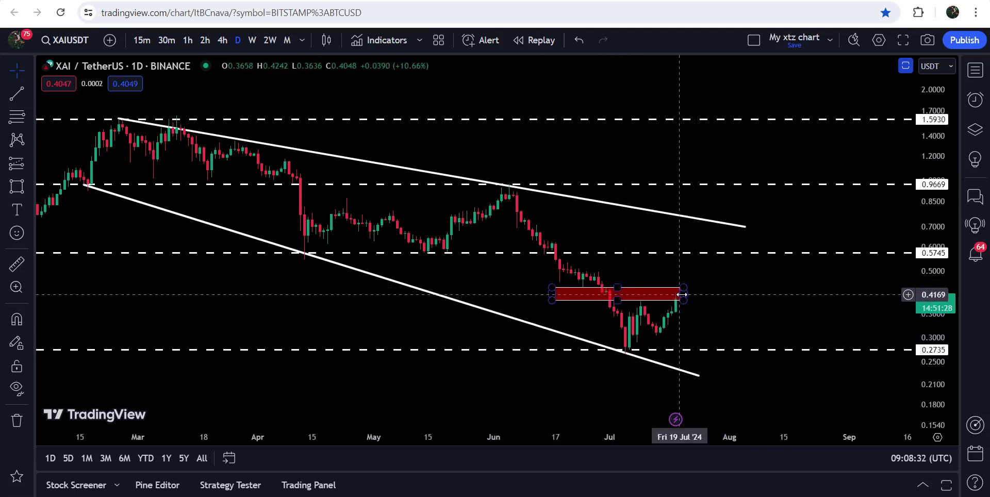
Select the red resistance zone and switch the XAI/USDT chart to the 4h interval.
click(683, 295)
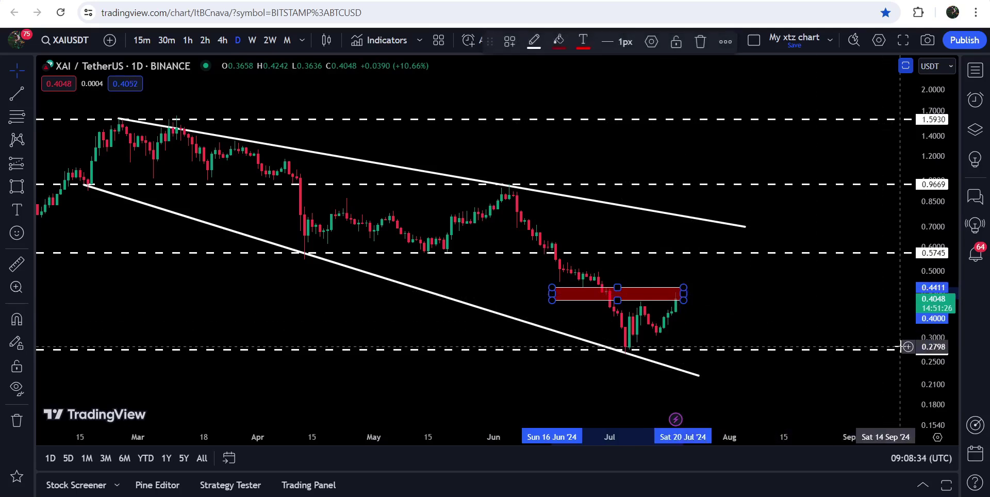
click(222, 40)
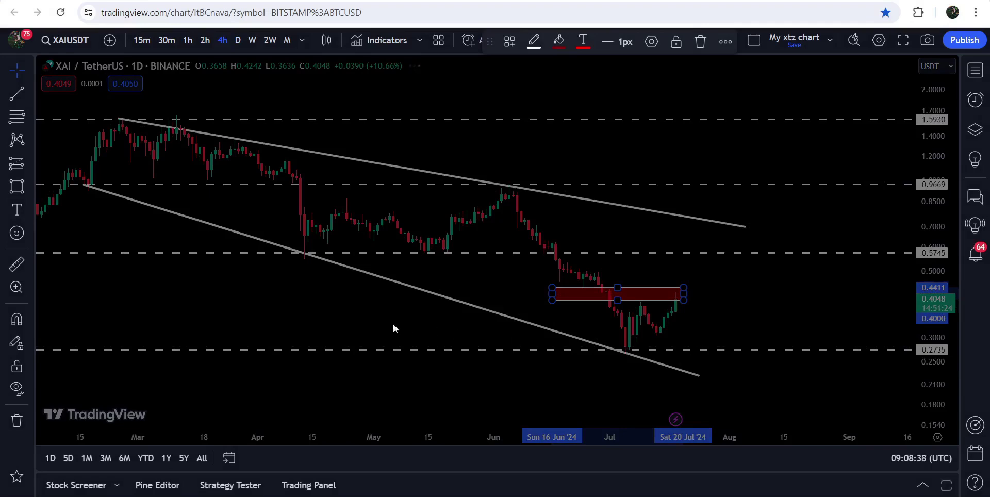
Pan the 4h candles across the red resistance zone, then return to the D interval.
drag(259, 335, 549, 323)
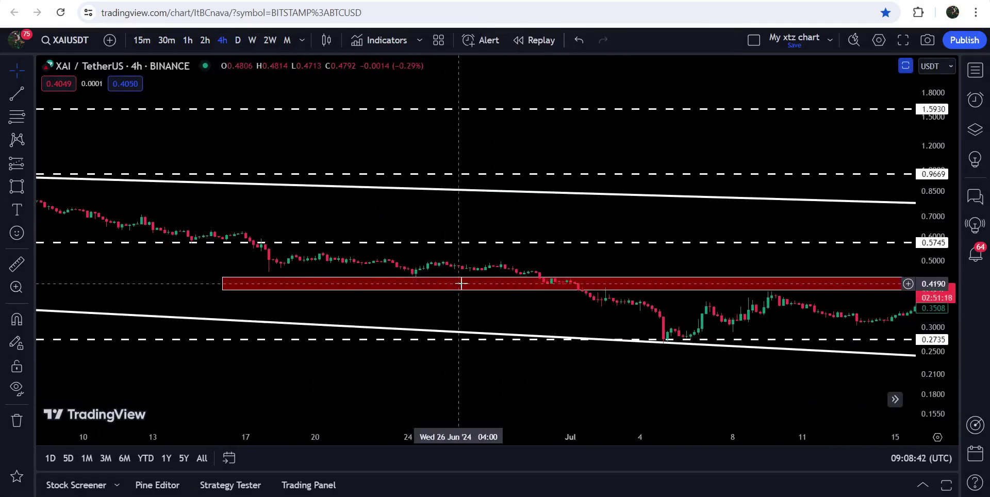
drag(628, 263, 354, 239)
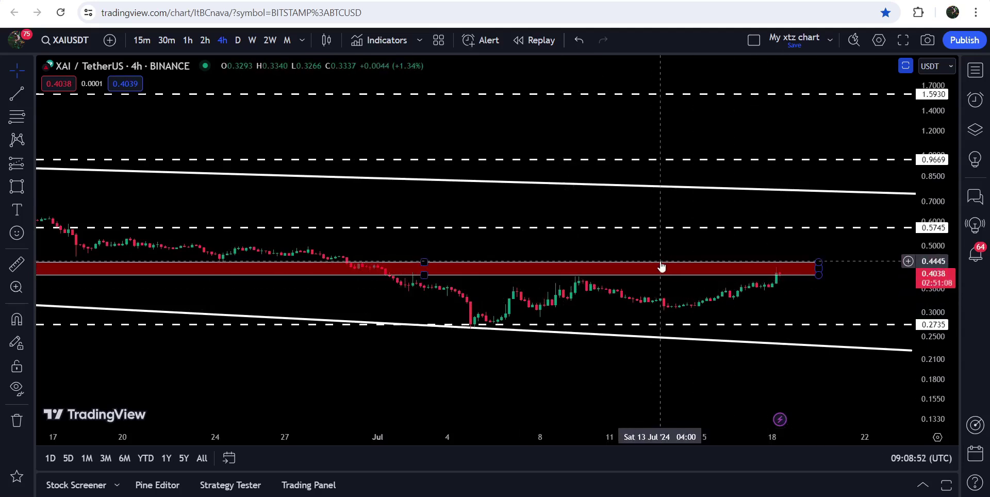
click(238, 40)
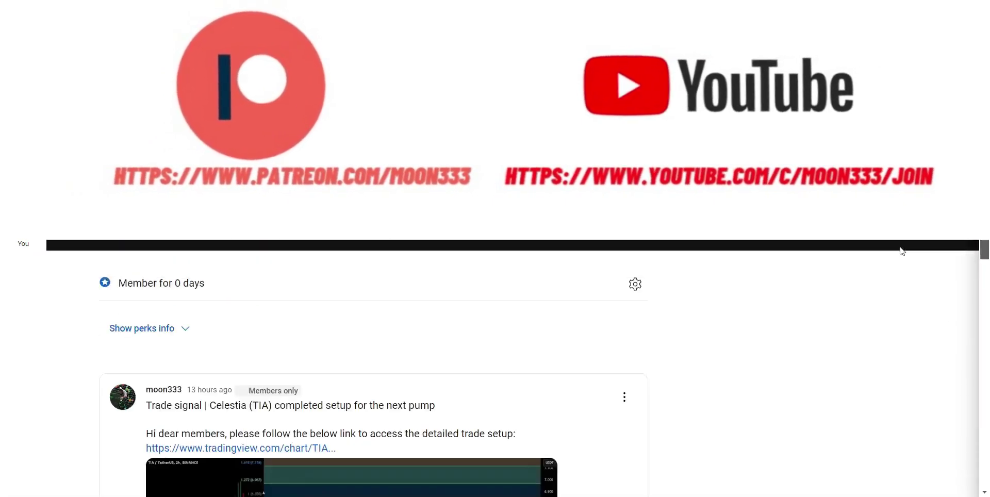
Scroll down the channel's members-only posts feed to reach the GAS setup post.
scroll(902, 252, down, 5)
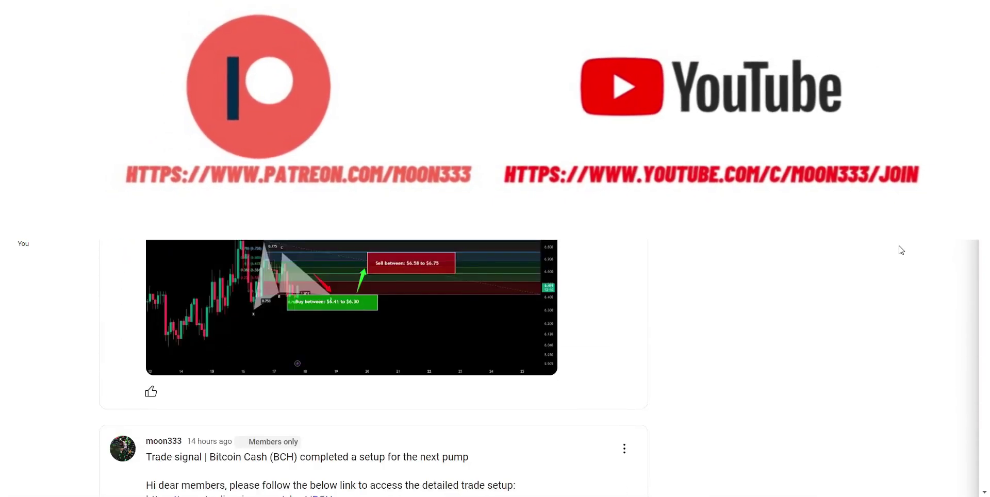
scroll(899, 249, down, 5)
scroll(890, 245, down, 10)
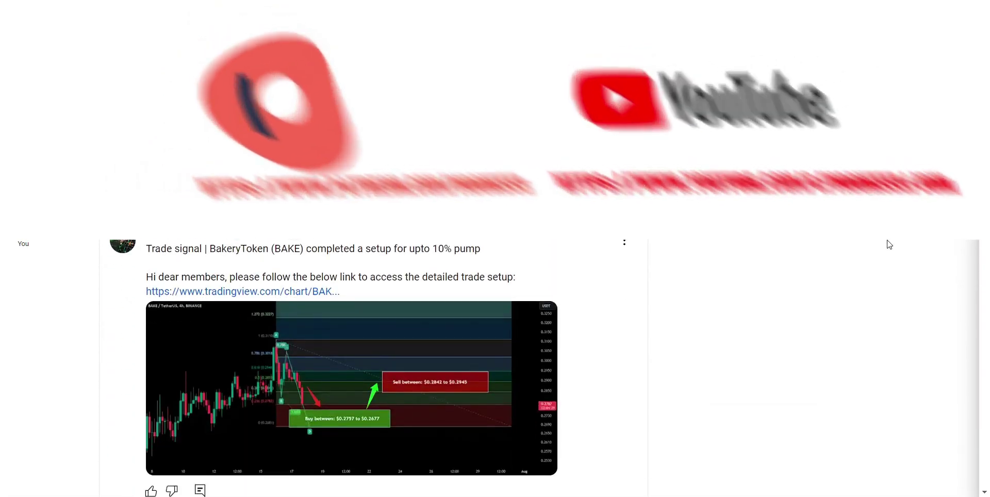
scroll(887, 243, down, 6)
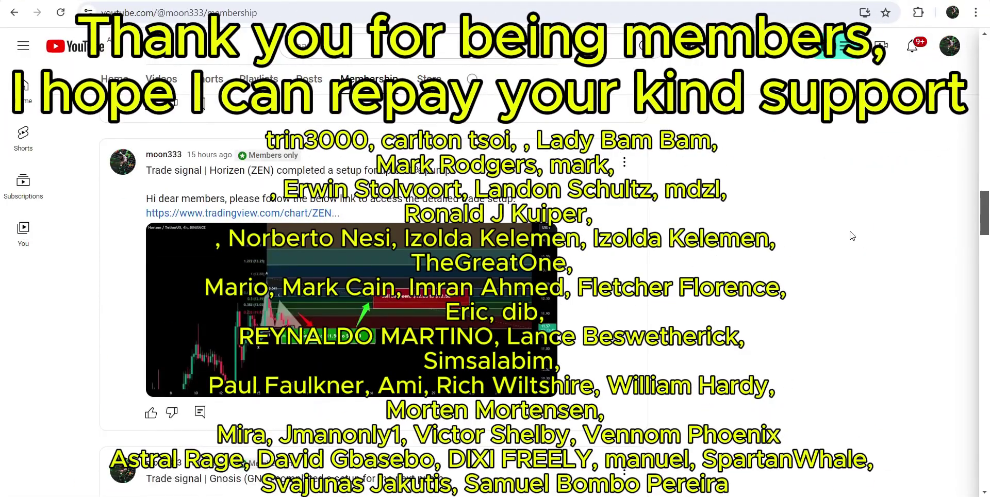
scroll(851, 235, down, 10)
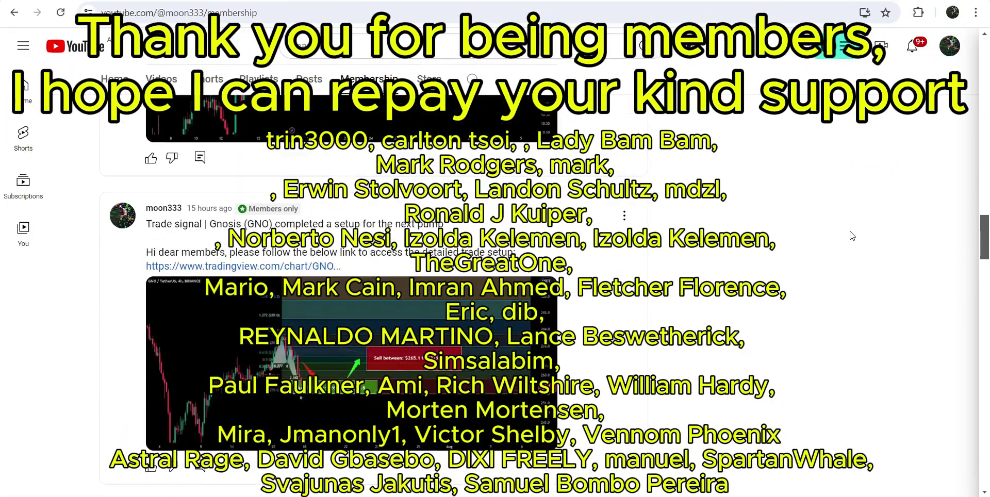
scroll(852, 236, down, 10)
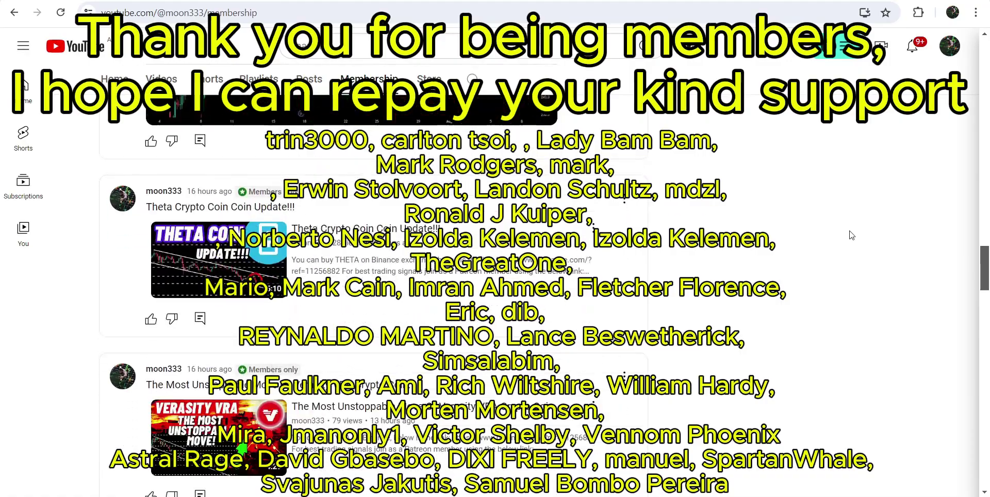
scroll(852, 235, down, 10)
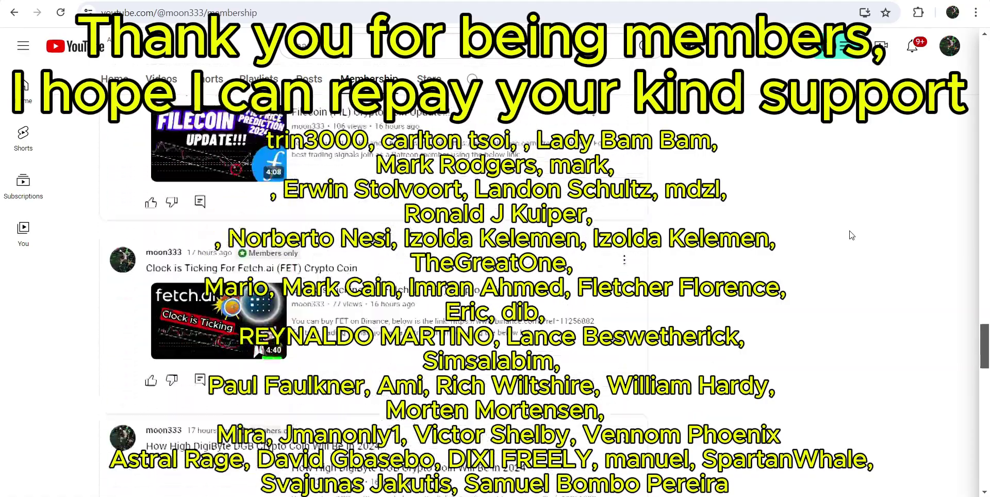
scroll(853, 233, down, 4)
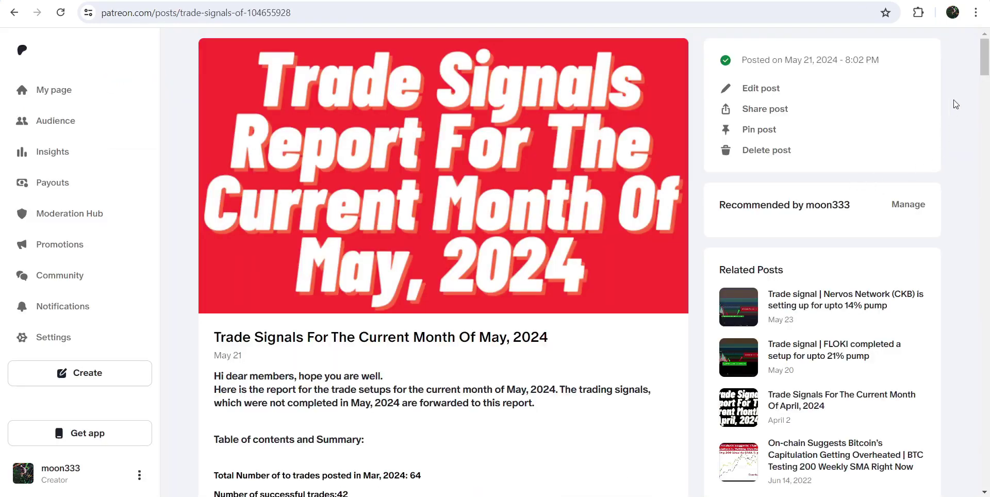
Scroll the Patreon May 2024 signals post and open the Lisk (LSK) chart link.
drag(984, 72, 986, 228)
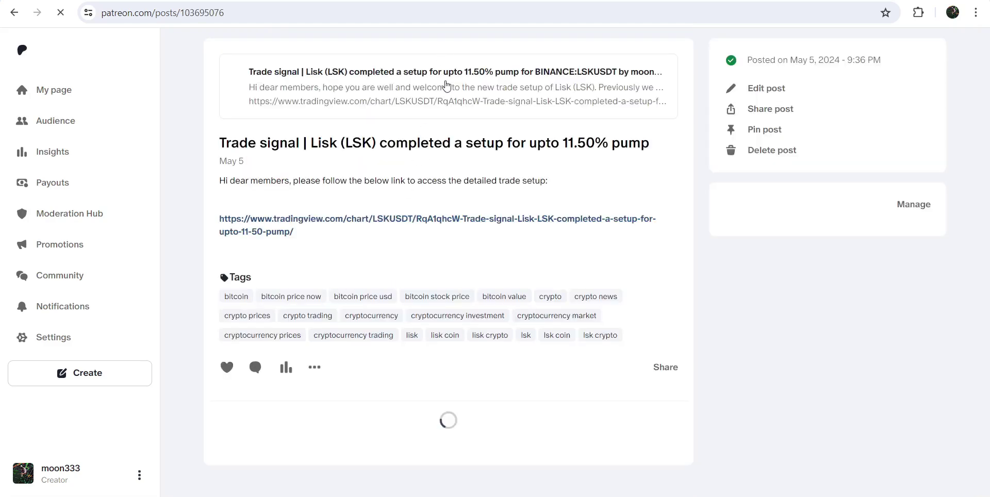
click(447, 86)
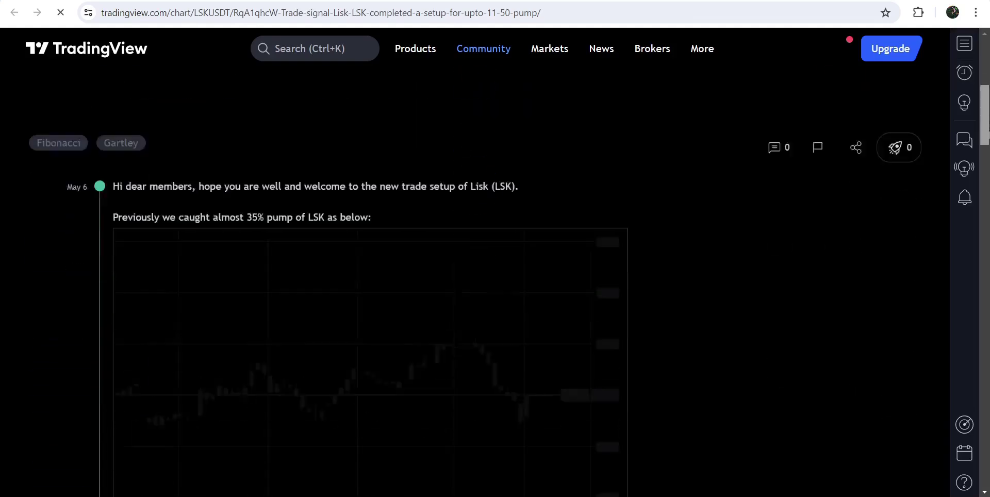
Read through the LSK idea's buy, sell, stop-loss and profit-ratio text, then return to the top.
scroll(986, 71, down, 10)
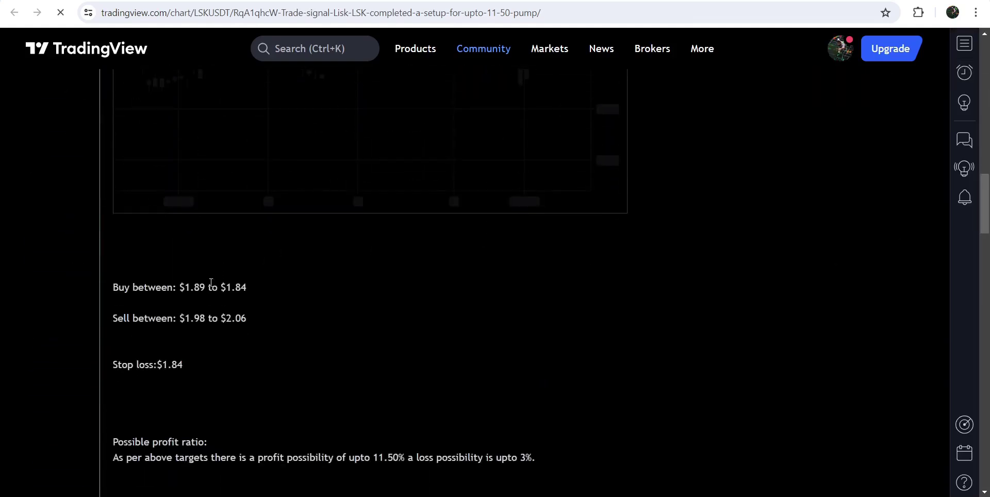
drag(211, 282, 247, 286)
scroll(197, 317, down, 2)
triple_click(197, 323)
scroll(212, 296, down, 2)
scroll(230, 225, up, 4)
click(197, 286)
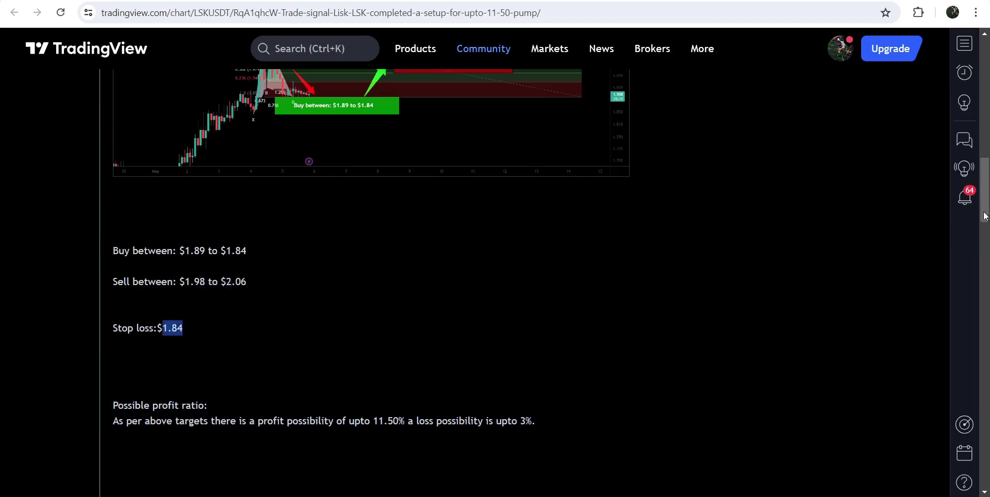
drag(985, 216, 985, 95)
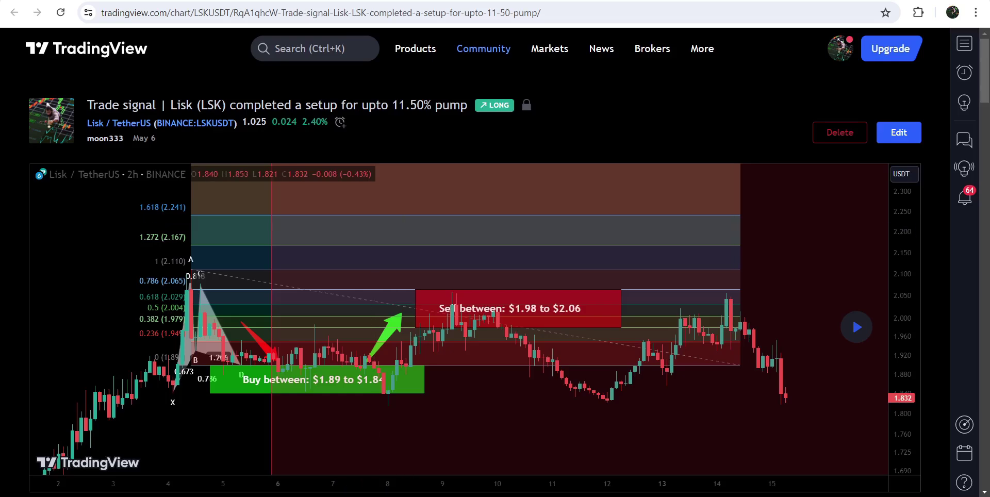
Go back to the Patreon tab and open the February 1 Xai trade-signal chart link.
key(ctrl+Tab)
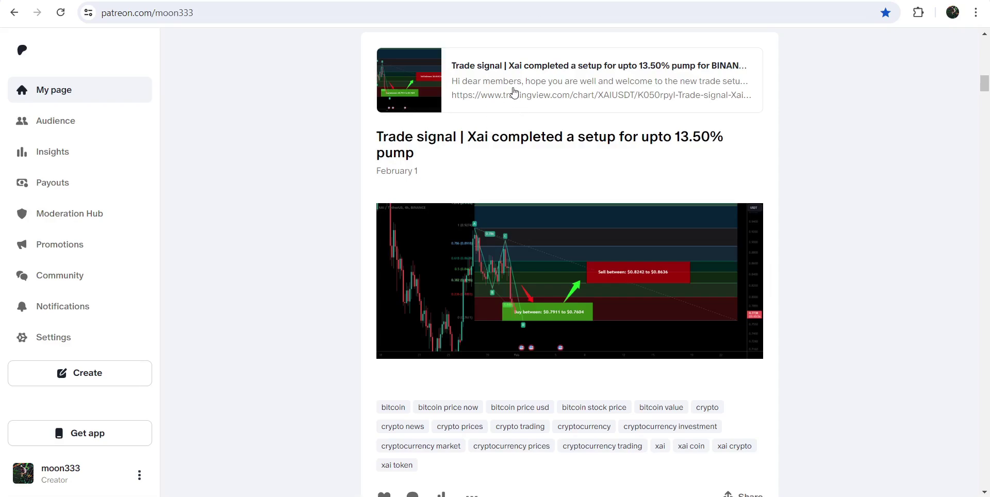
click(563, 124)
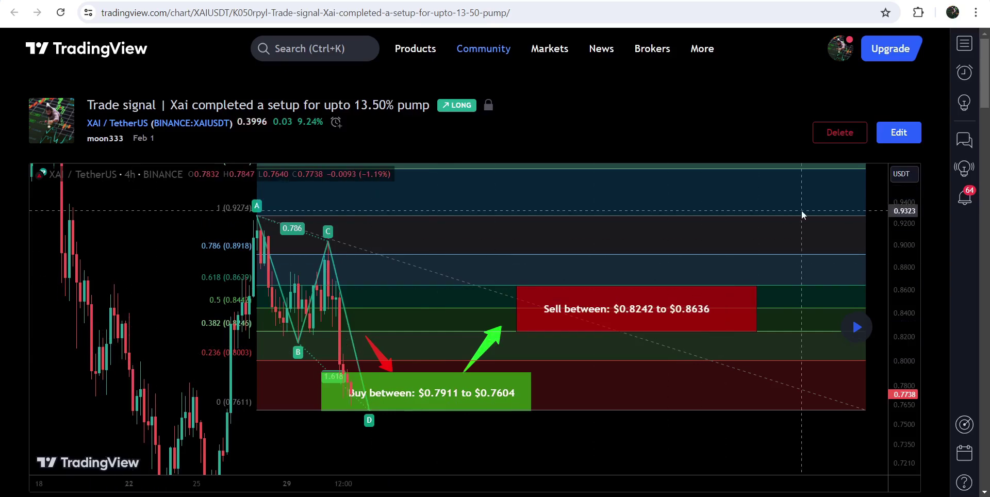
Play the Xai idea chart and pan to later candles climbing past the $0.8242–$0.8636 sell zone.
scroll(801, 210, down, 6)
scroll(802, 210, up, 5)
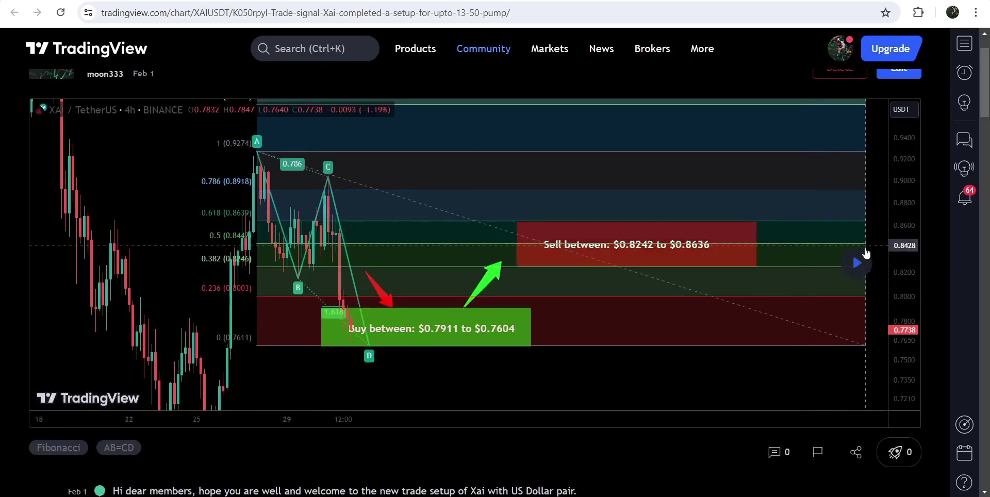
click(862, 257)
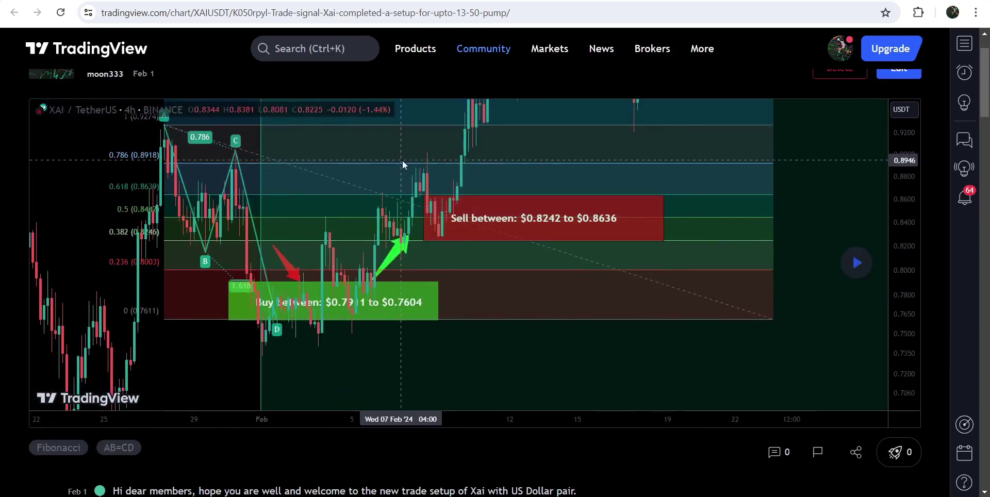
drag(402, 159, 379, 274)
mouse_move(529, 159)
mouse_down()
mouse_move(497, 241)
mouse_move(499, 264)
mouse_move(551, 264)
mouse_move(553, 283)
mouse_move(619, 289)
mouse_move(598, 298)
mouse_move(595, 249)
mouse_move(524, 261)
mouse_move(524, 170)
mouse_up()
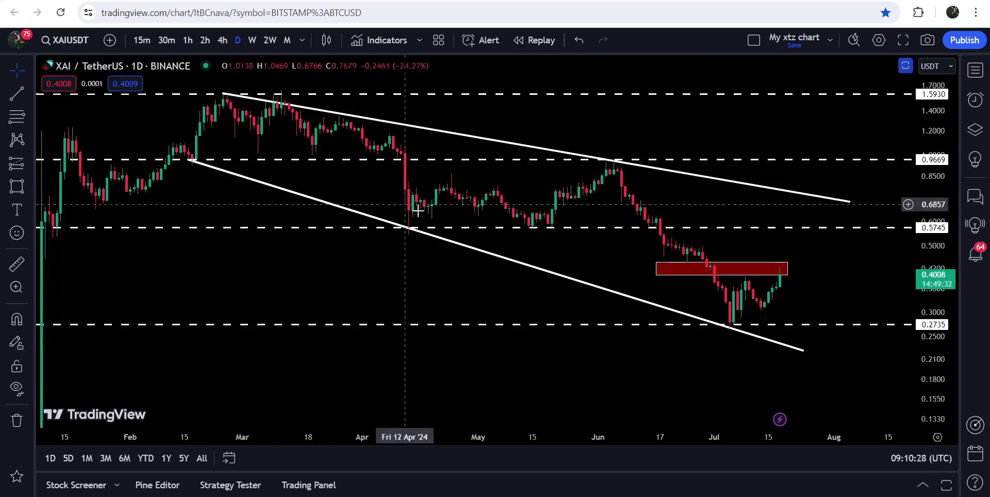
Pan the XAI/USDT daily chart back to the recent July candles and select the red resistance zone.
drag(559, 261, 537, 276)
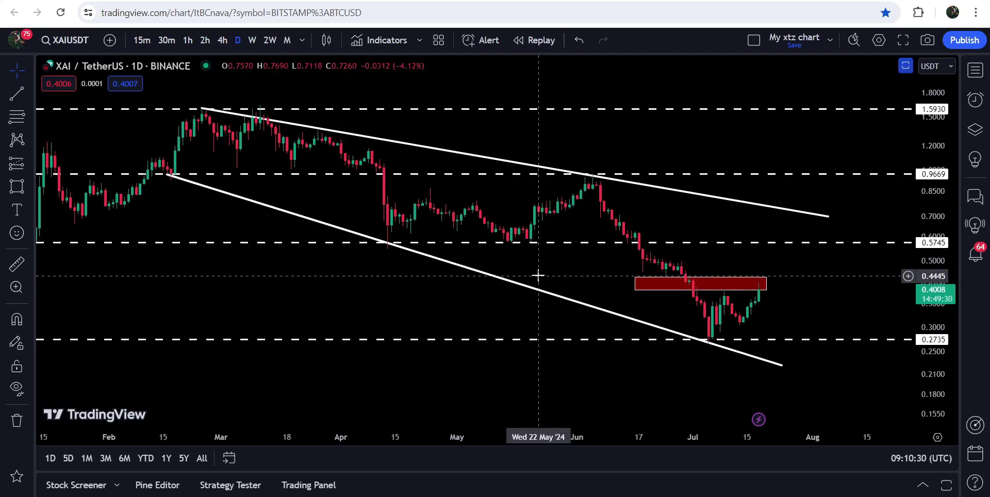
drag(483, 134, 481, 148)
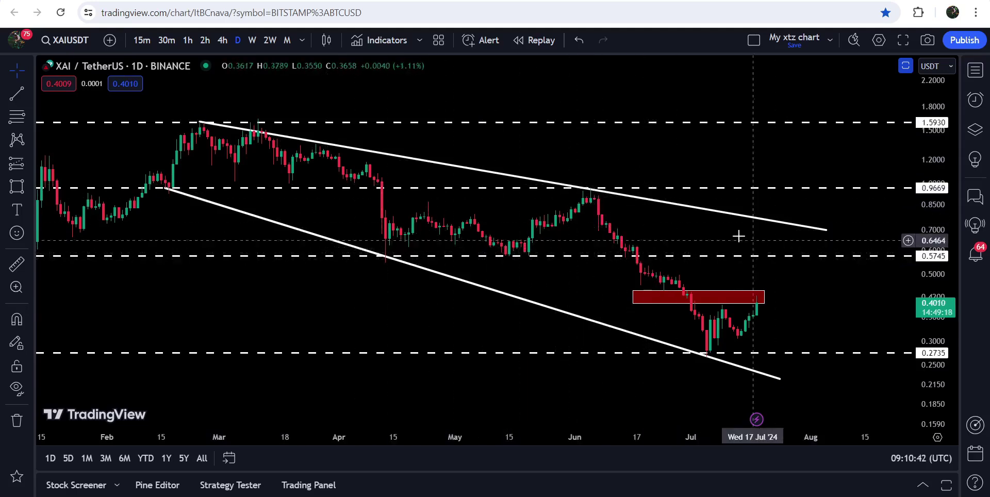
scroll(737, 240, left, 3)
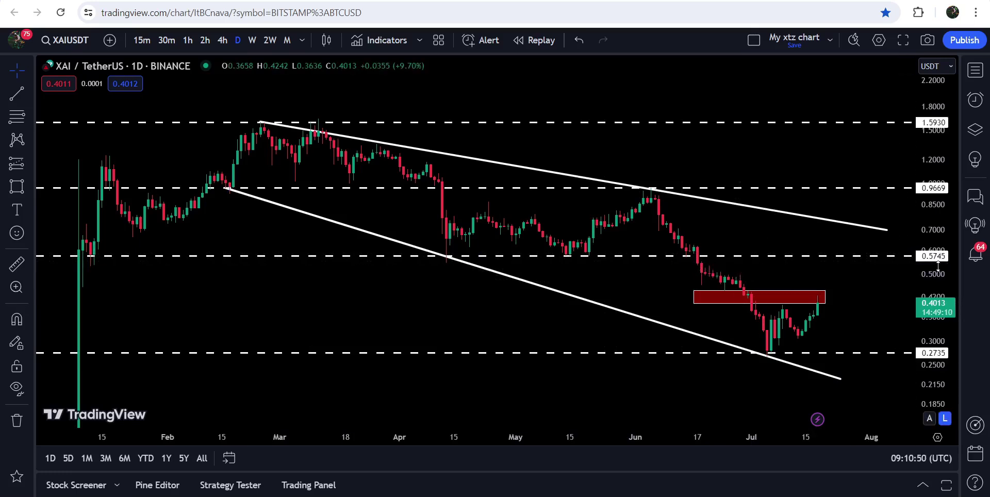
drag(755, 258, 592, 268)
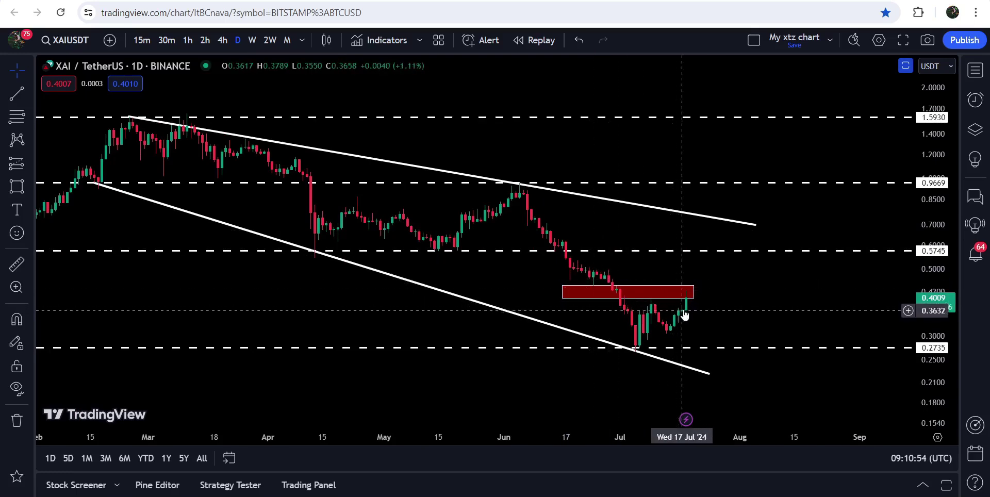
click(597, 294)
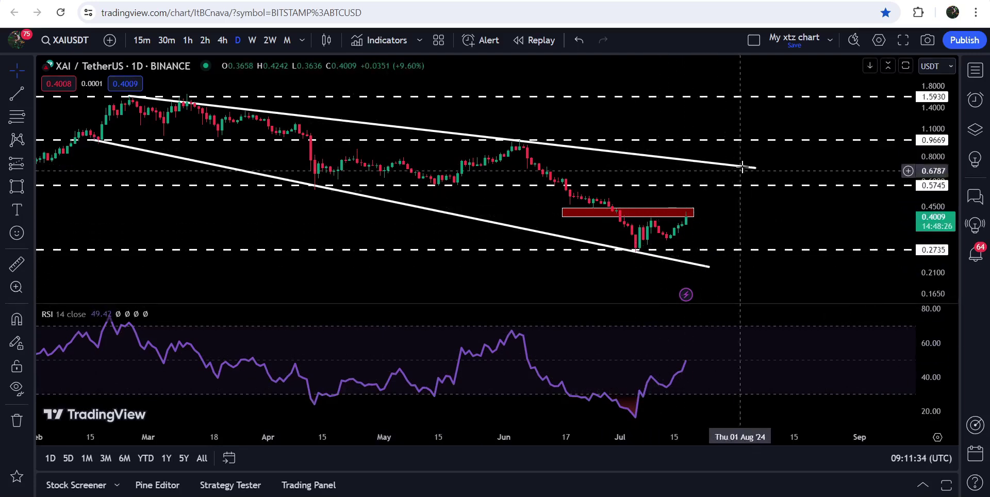
Undo the upper channel line extension, deselect it, and maximize the price pane to hide RSI.
drag(762, 169, 848, 181)
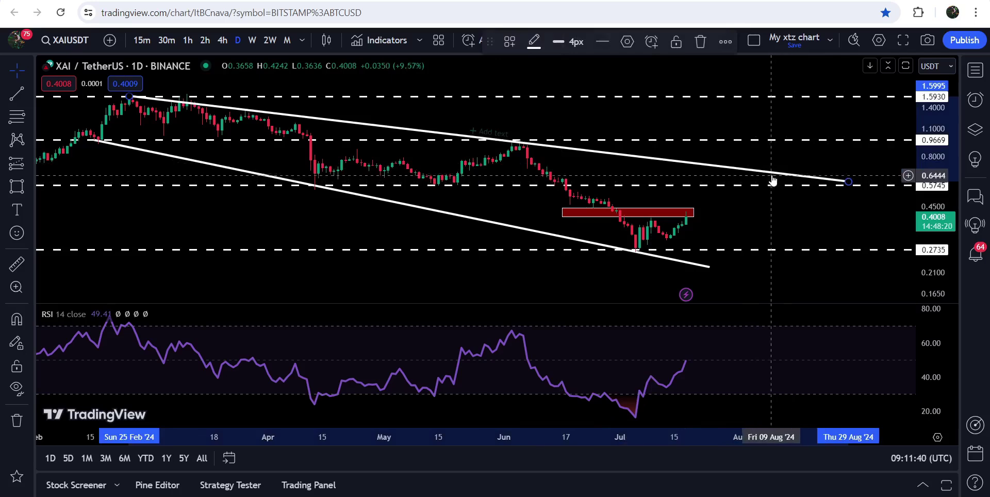
key(ctrl+z)
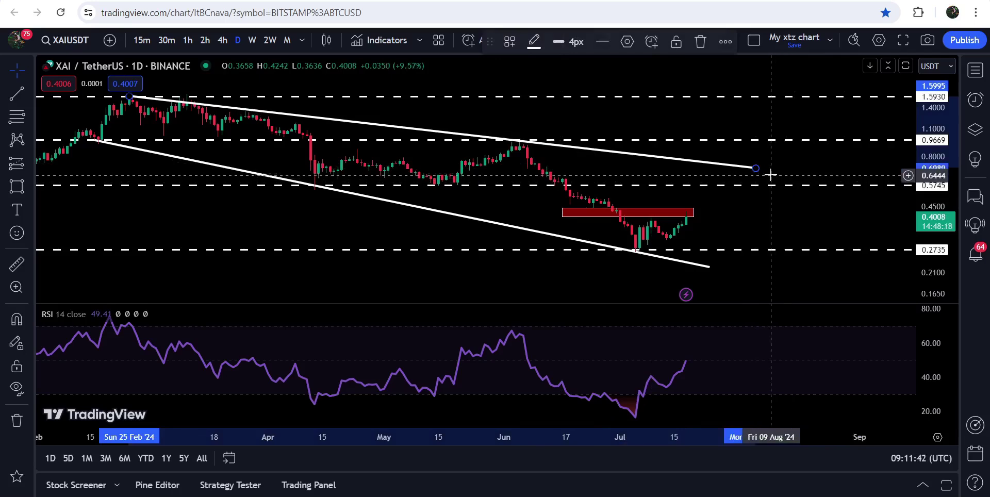
click(583, 118)
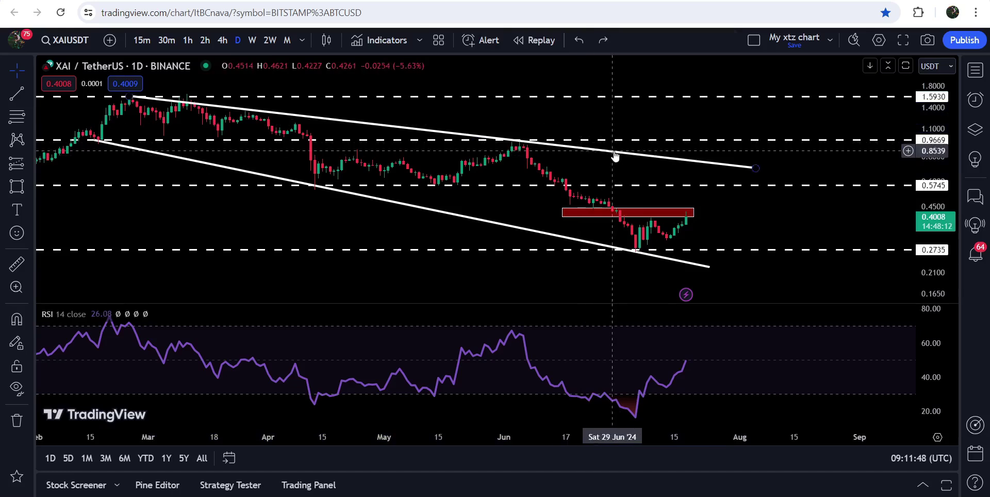
double_click(632, 119)
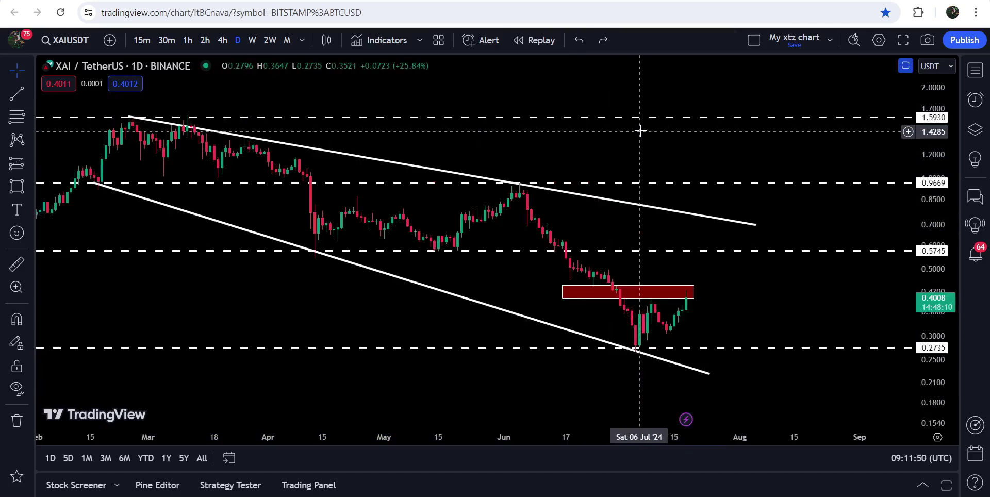